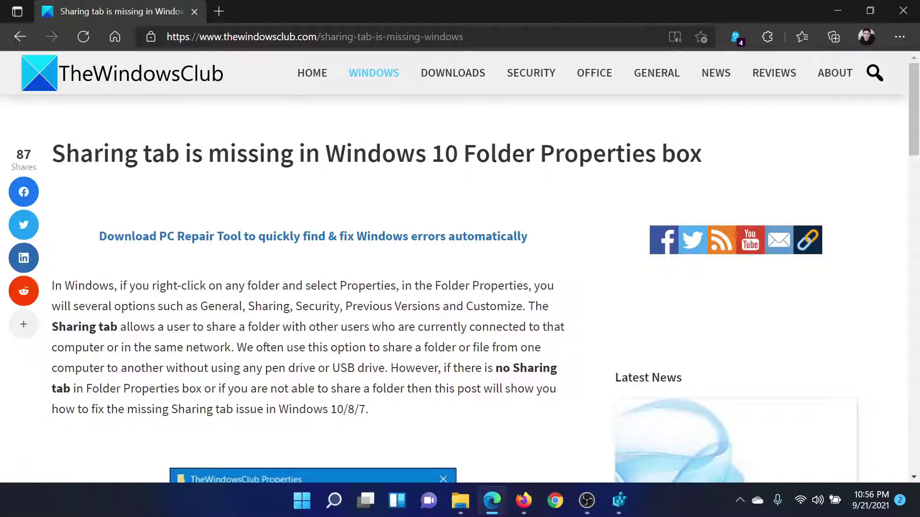
pyautogui.scroll(-2, 320, 291)
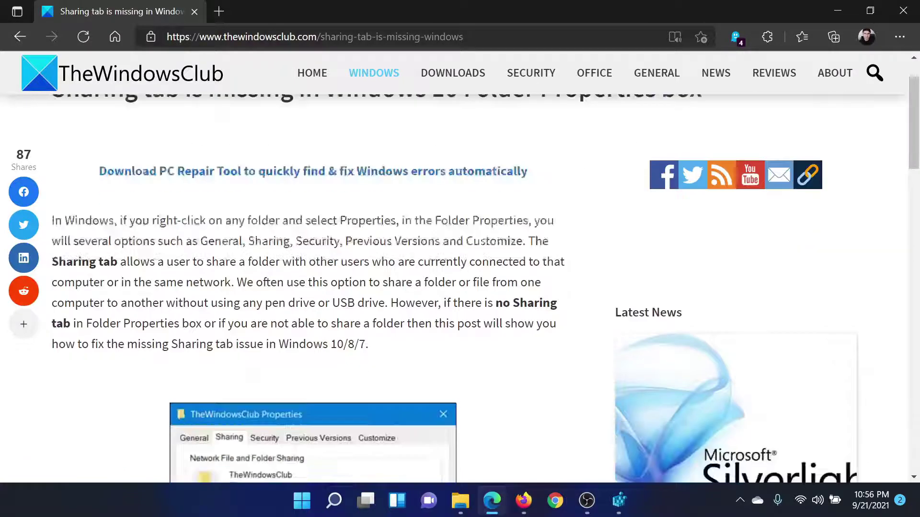
pyautogui.scroll(-3, 320, 290)
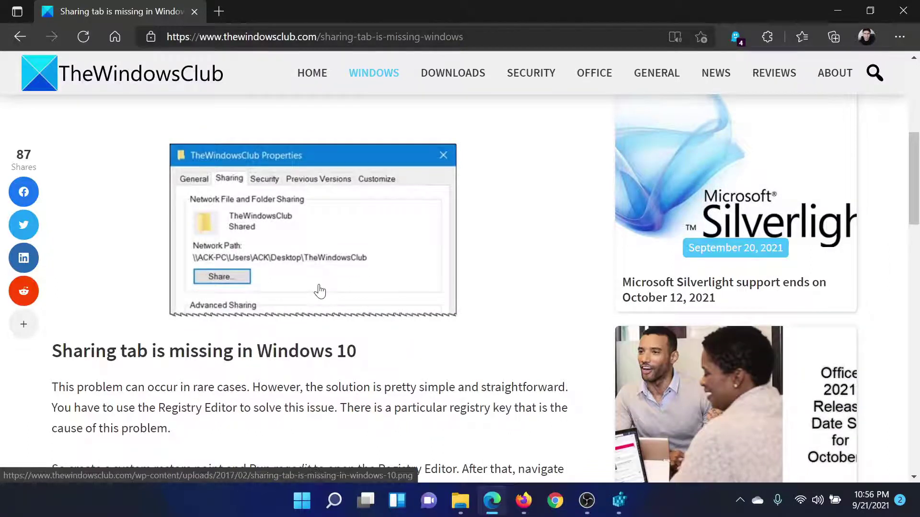
pyautogui.scroll(-5, 320, 290)
pyautogui.scroll(2, 320, 291)
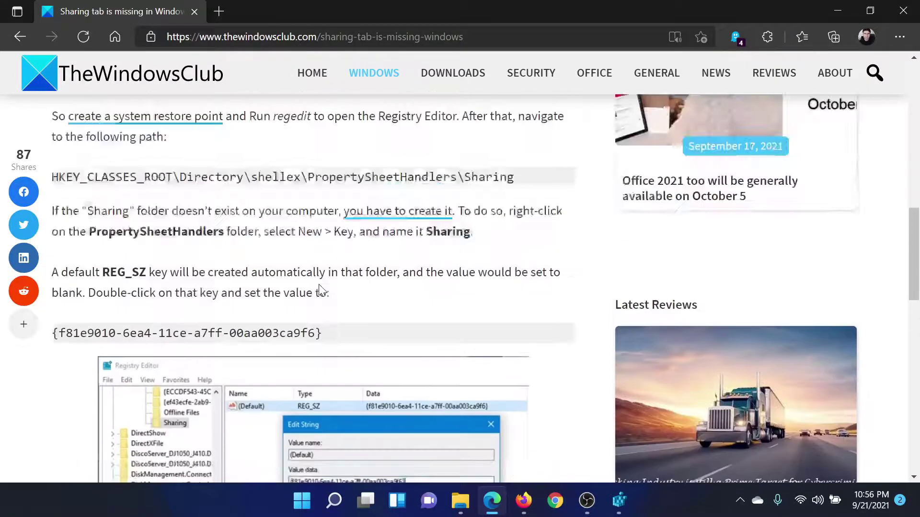
pyautogui.scroll(1, 320, 290)
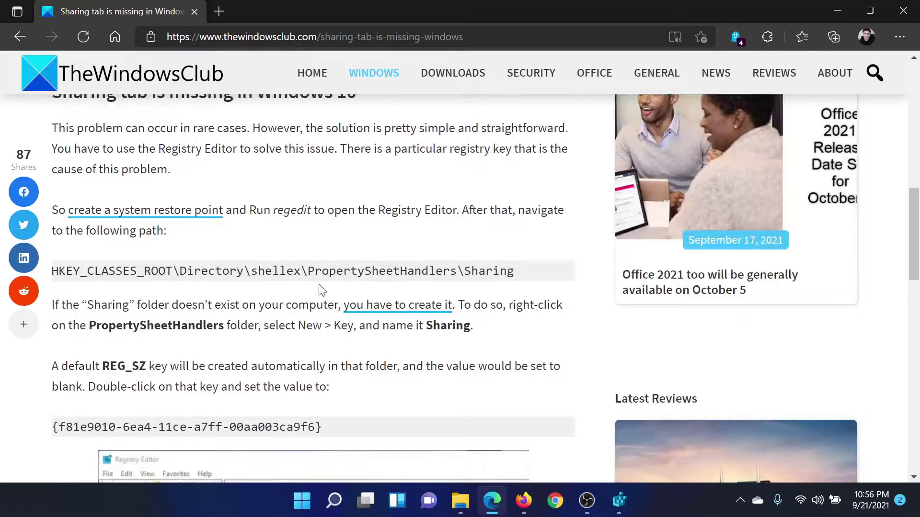
# Launch regedit from Run and reach HKCR\Directory\shellex\PropertySheetHandlers\Sharing.
pyautogui.press('super+r')
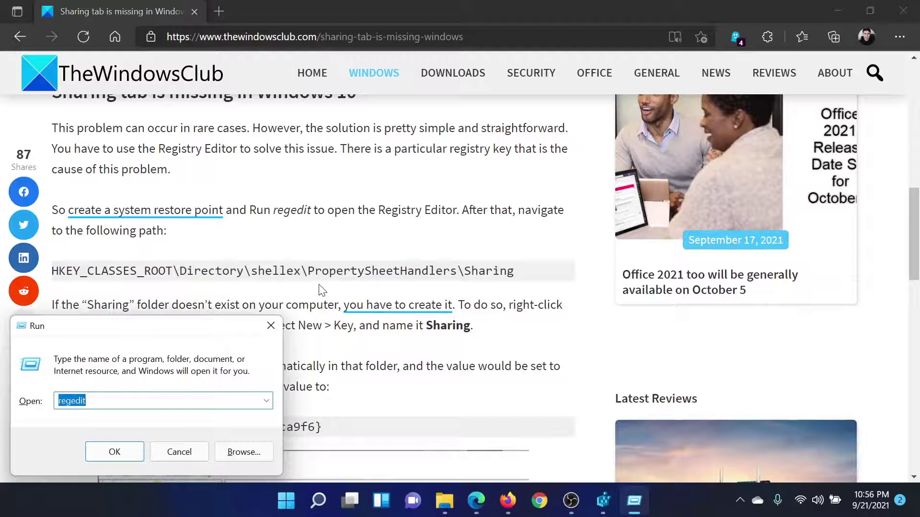
pyautogui.write('regedit')
pyautogui.click(604, 508)
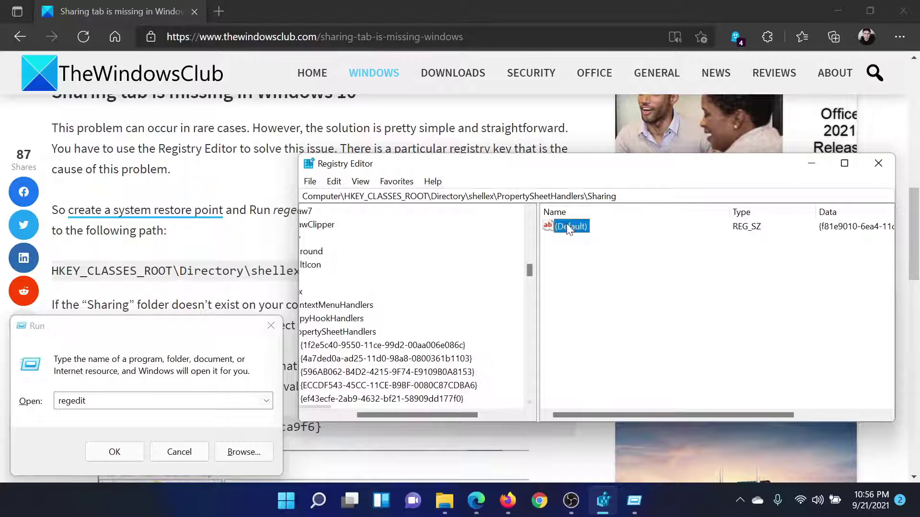
# Open the (Default) value for editing and copy the article's GUID {f81e9010-6ea4-11ce-a7ff-00aa003ca9f6}.
pyautogui.click(576, 263)
pyautogui.doubleClick(576, 227)
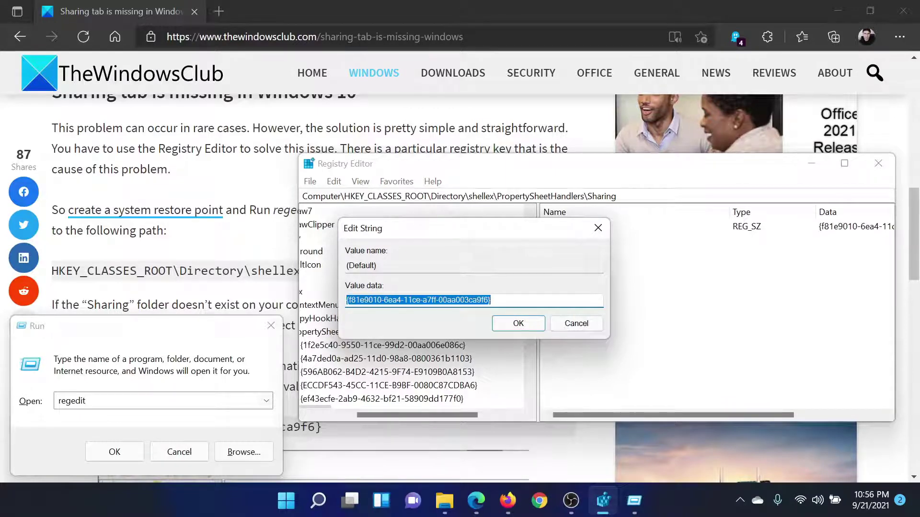
pyautogui.scroll(-3, 223, 317)
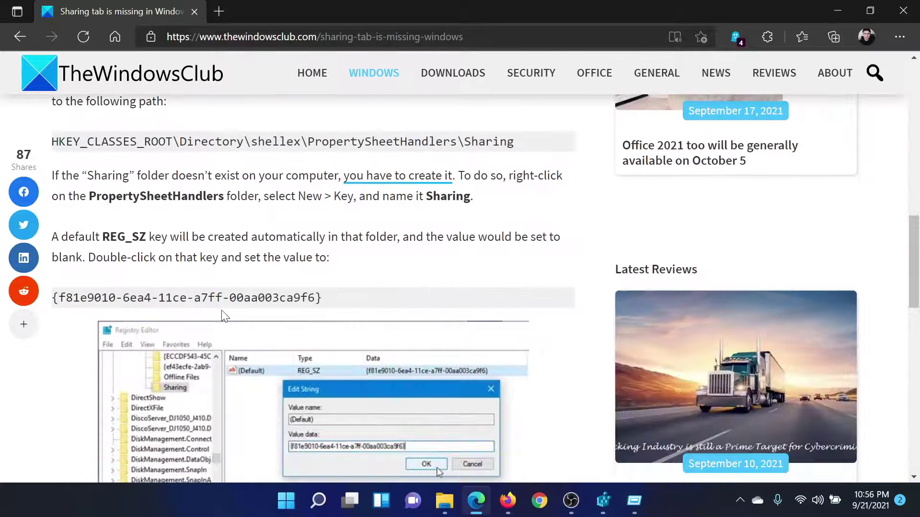
pyautogui.tripleClick(216, 298)
pyautogui.rightClick(216, 300)
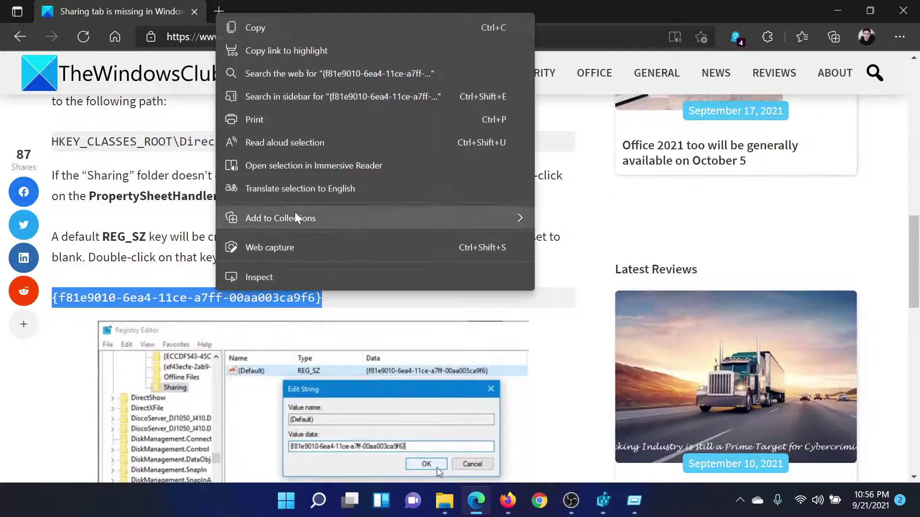
pyautogui.click(300, 28)
# Confirm the (Default) value data as the copied GUID and close Registry Editor.
pyautogui.click(604, 502)
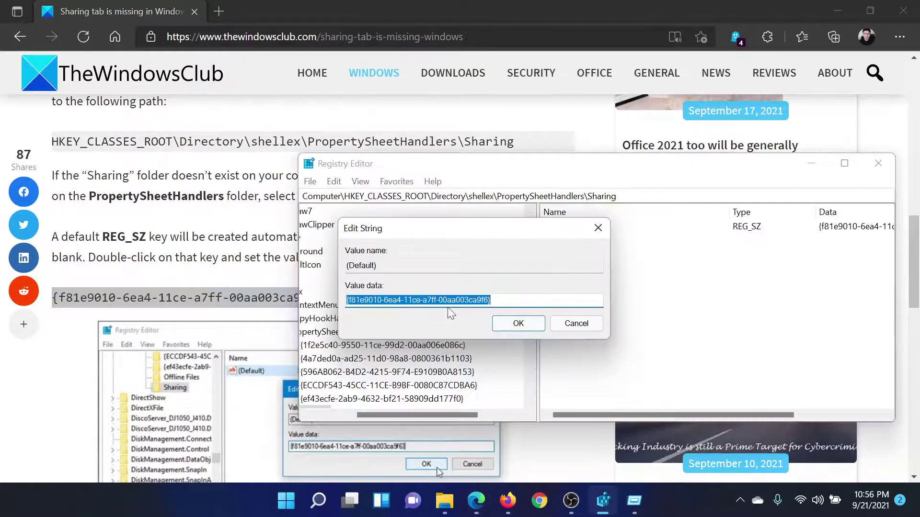
pyautogui.click(415, 300)
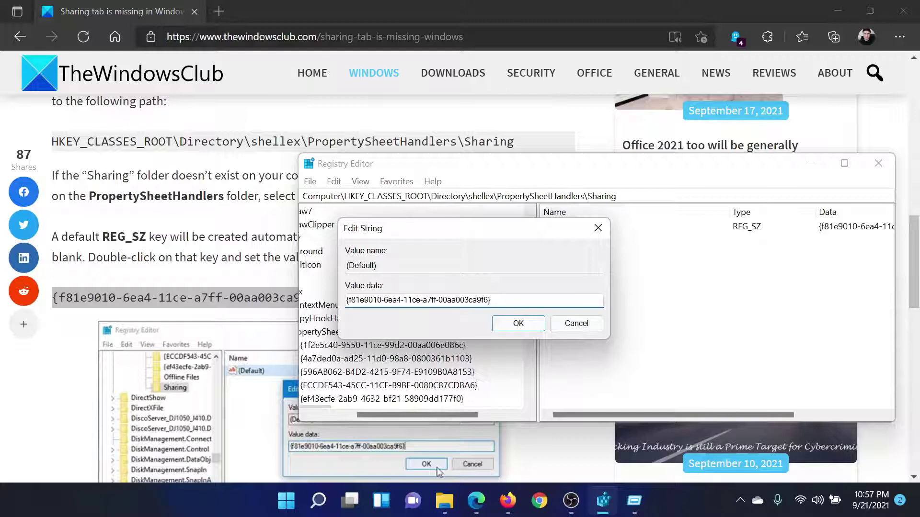
pyautogui.click(530, 326)
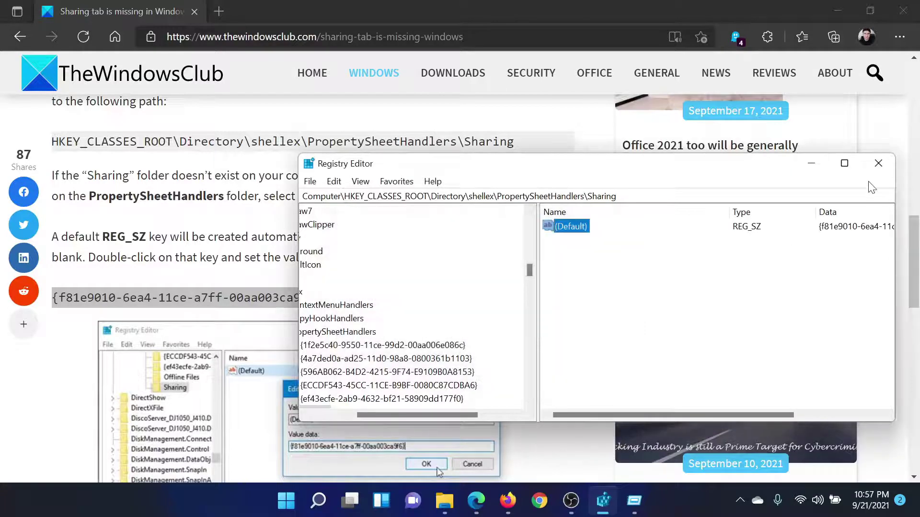
pyautogui.click(878, 164)
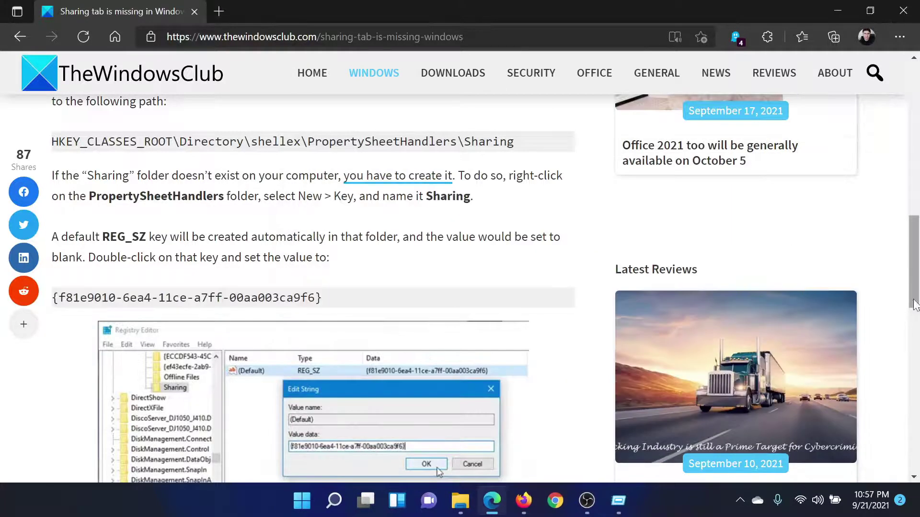
pyautogui.moveTo(914, 284); pyautogui.dragTo(917, 101)
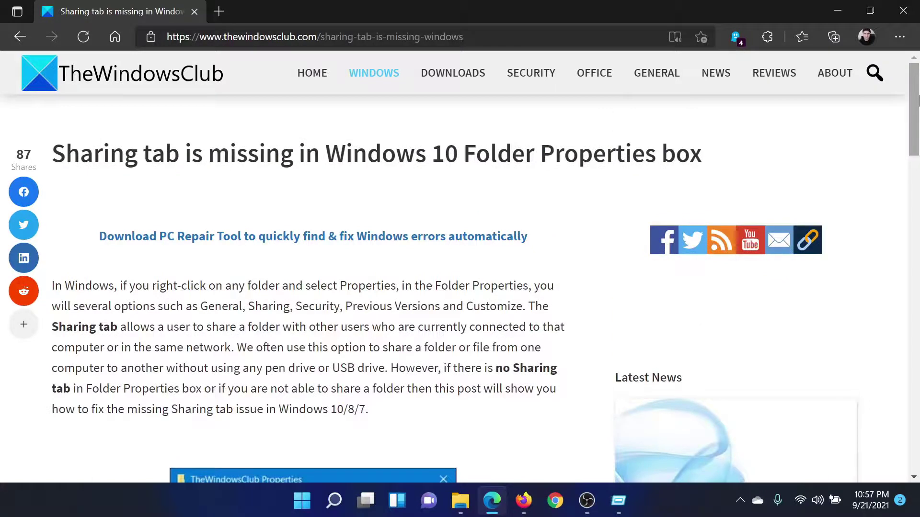